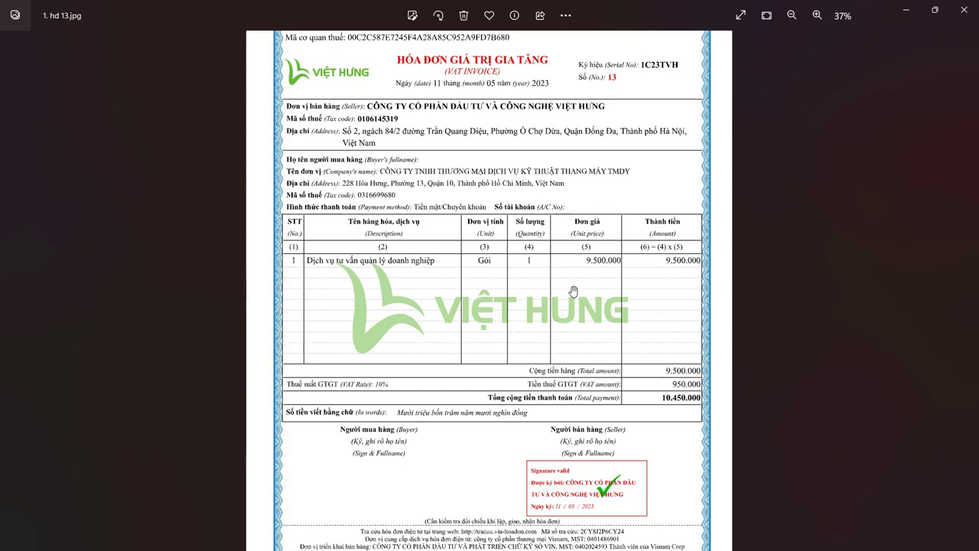
Switch to the Word minutes "bien ban thay the hoa don.docx" and change their title to "BIÊN BẢN THAY THẾ HÓA ĐƠN".
key(alt+Tab)
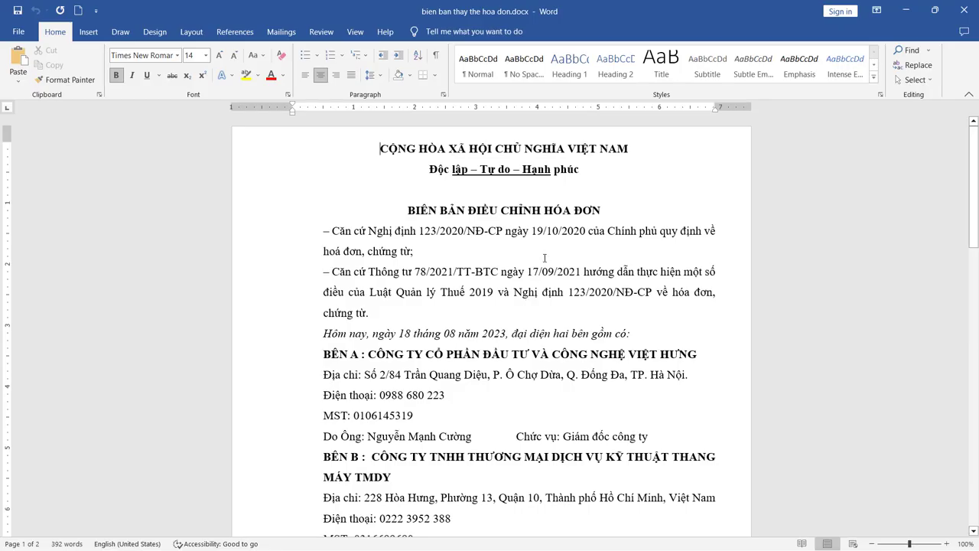
scroll(559, 254, down, 3)
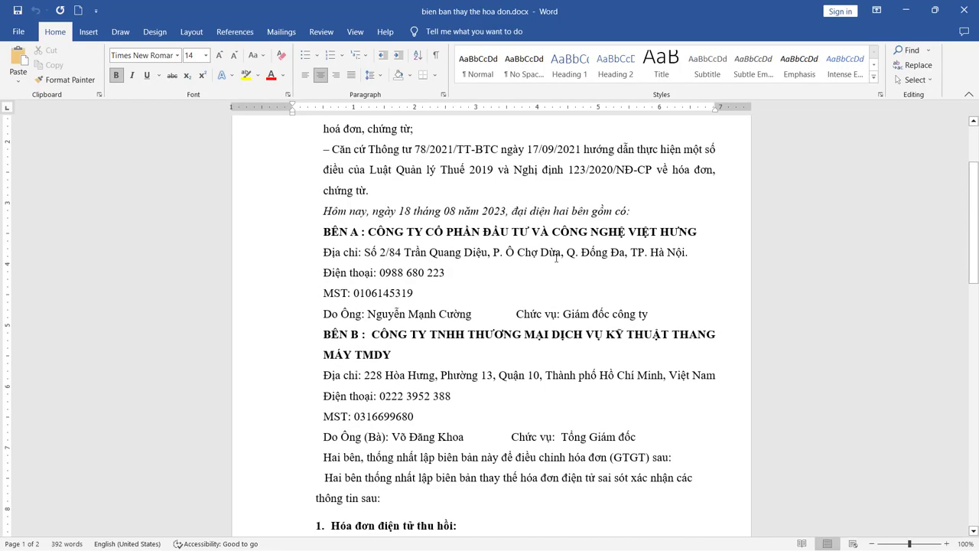
scroll(520, 257, up, 3)
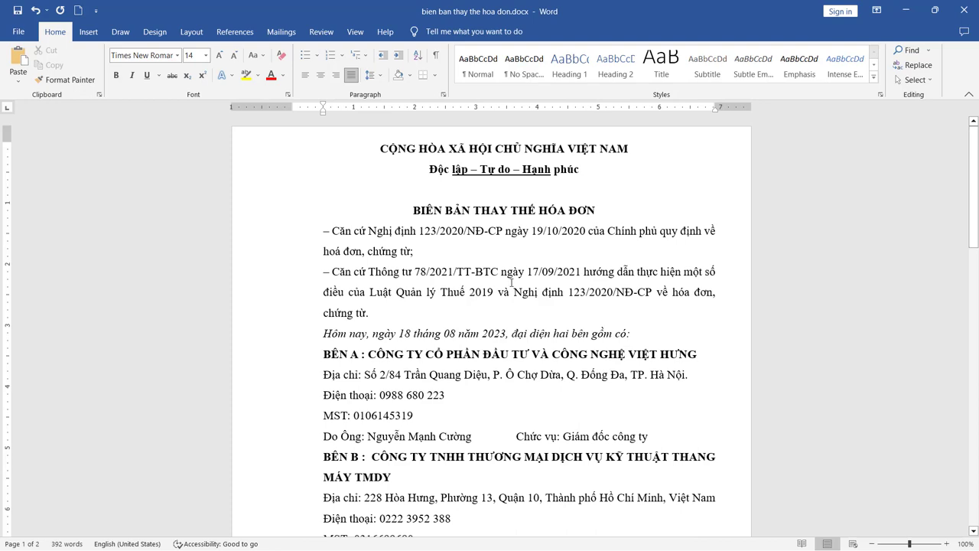
Review the recalled invoice details, the replacement reason, and the wrong and correct pre-VAT amounts in the minutes.
scroll(512, 283, down, 7)
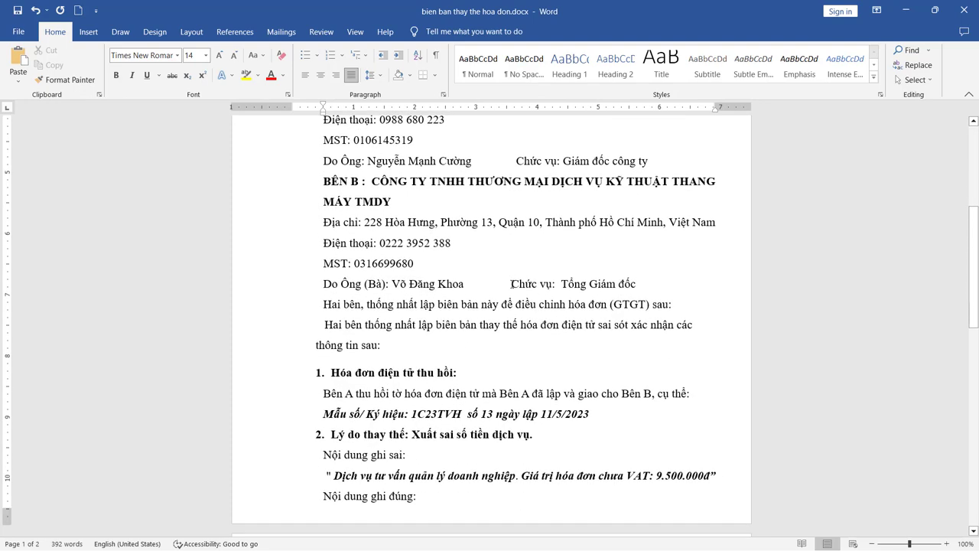
scroll(511, 283, down, 4)
drag(440, 284, 526, 295)
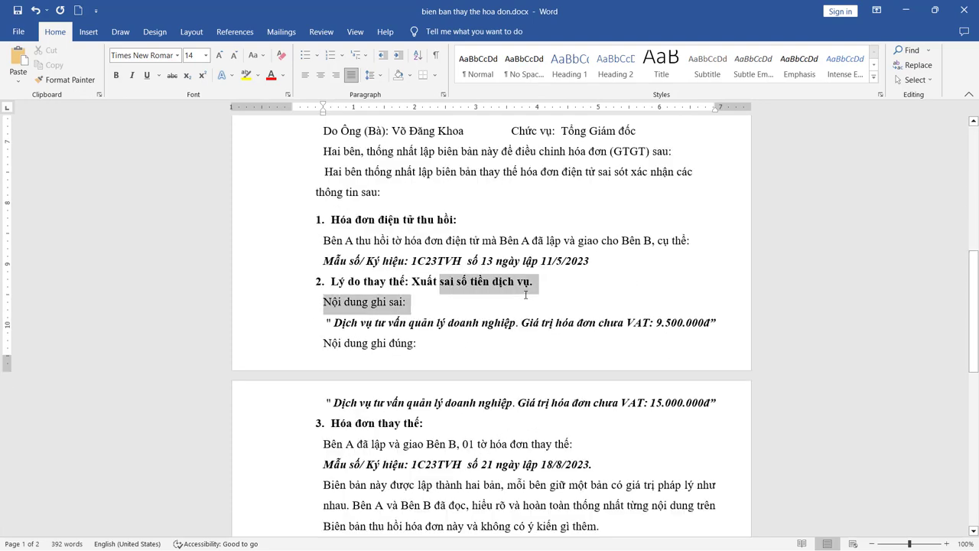
click(386, 322)
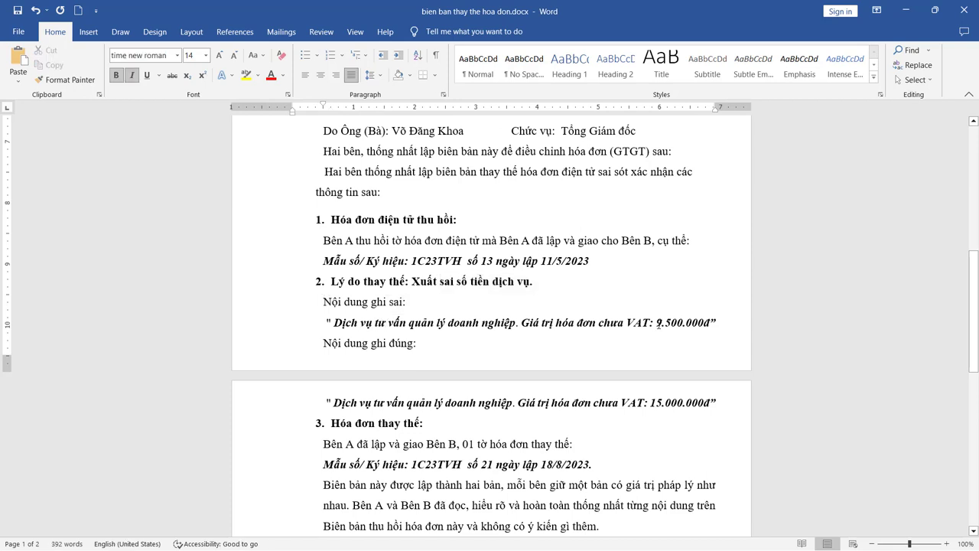
drag(657, 322, 710, 322)
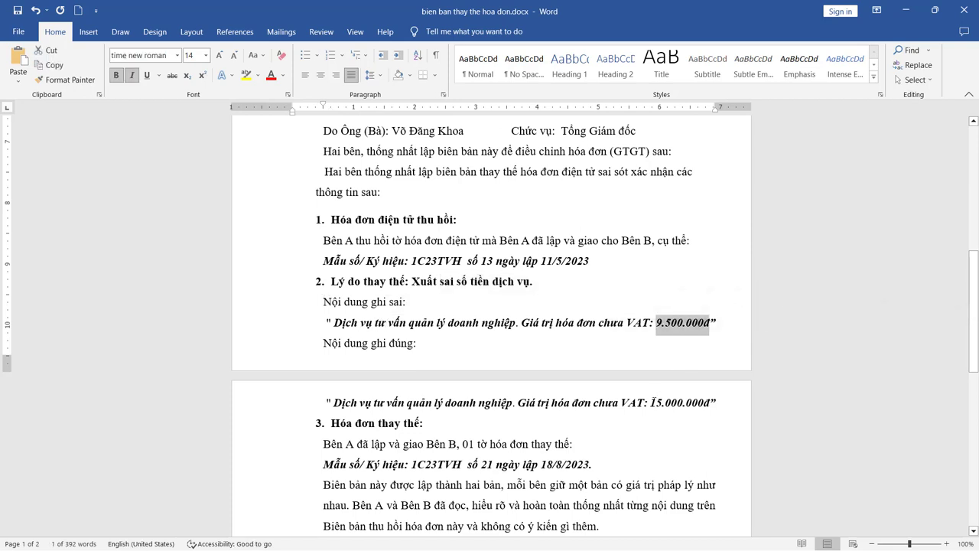
drag(652, 402, 716, 403)
click(537, 383)
scroll(537, 383, down, 1)
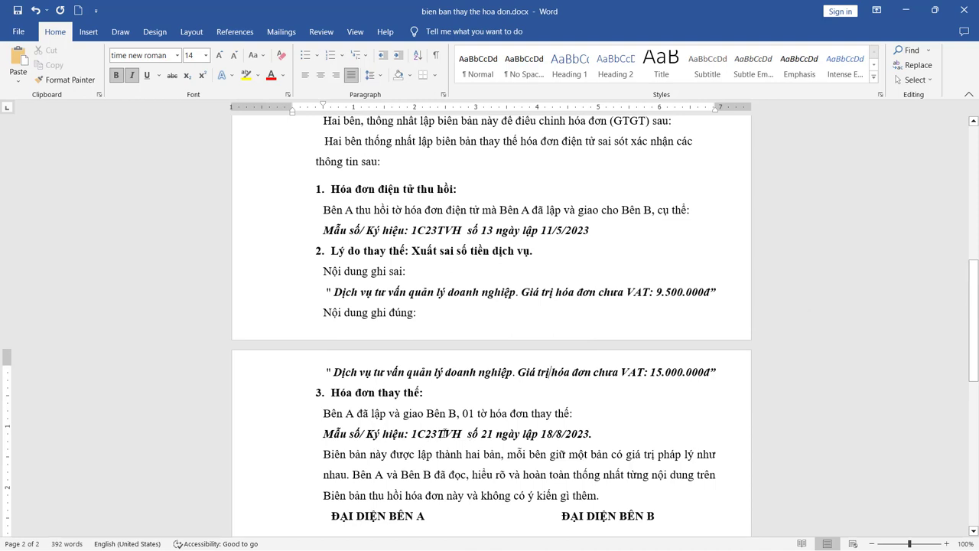
Set the replacement invoice's issue date in section 3 of the minutes to 21/8/2023.
double_click(444, 433)
click(541, 433)
key(shift+Right)
key(shift+Right)
text(21)
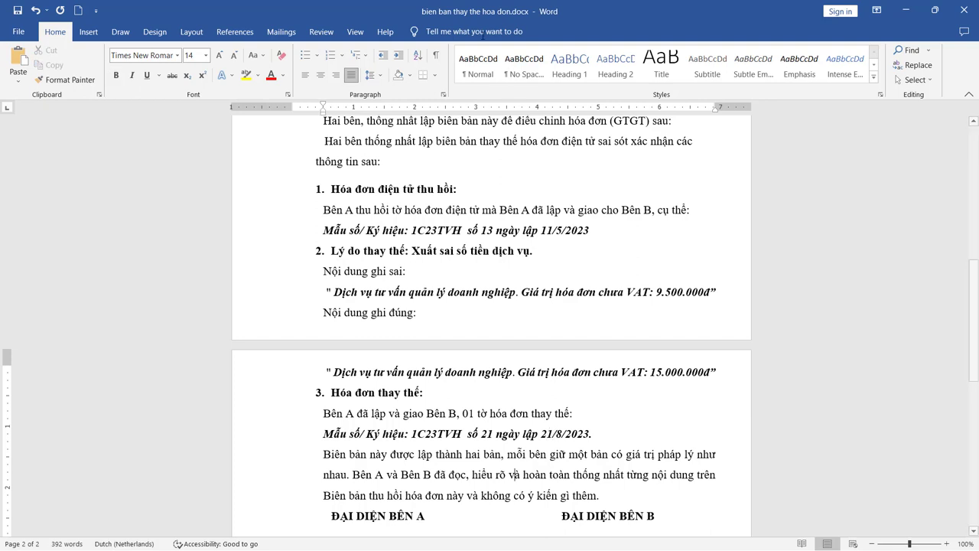
click(434, 218)
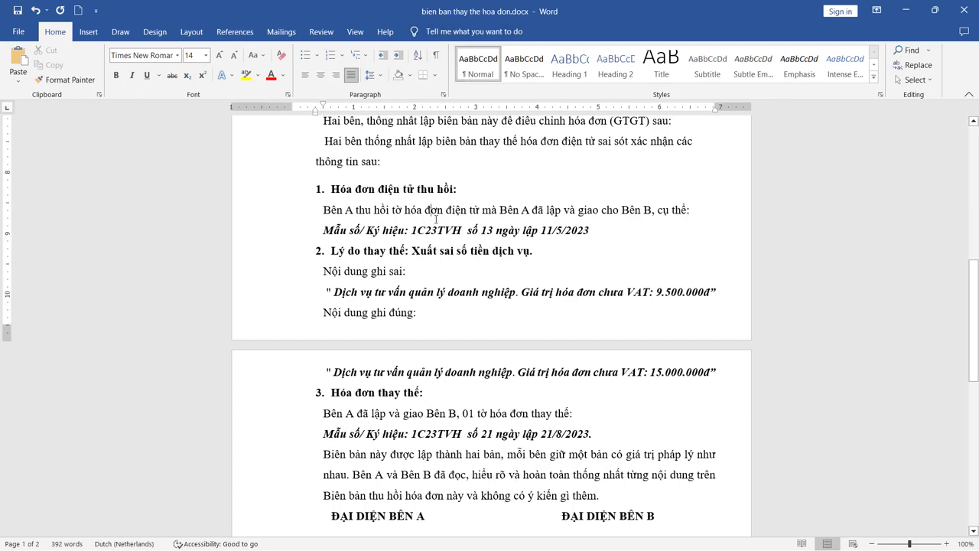
key(ctrl+p)
key(Escape)
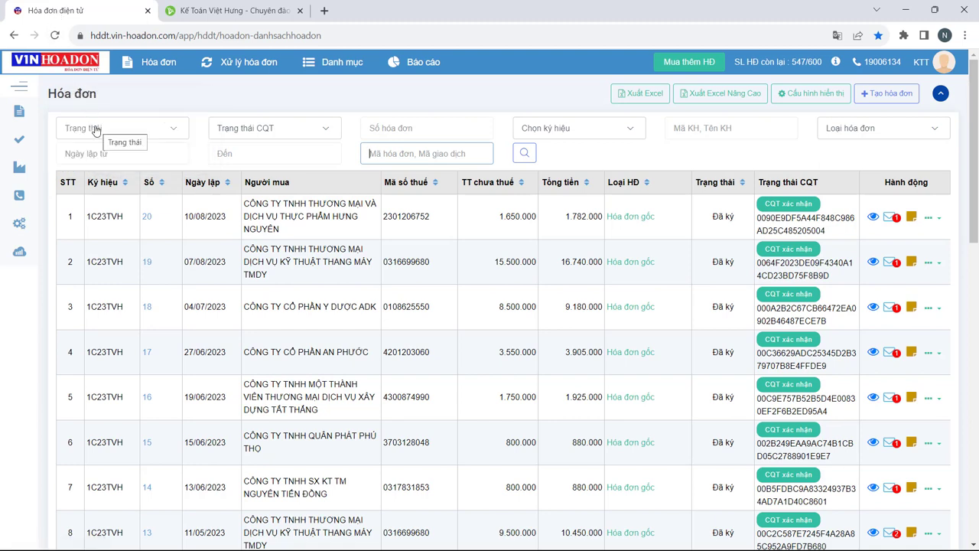
In the VIN-HOADON web app, start a new erroneous-invoice notice (Lập thông báo hóa đơn sai sót).
click(228, 66)
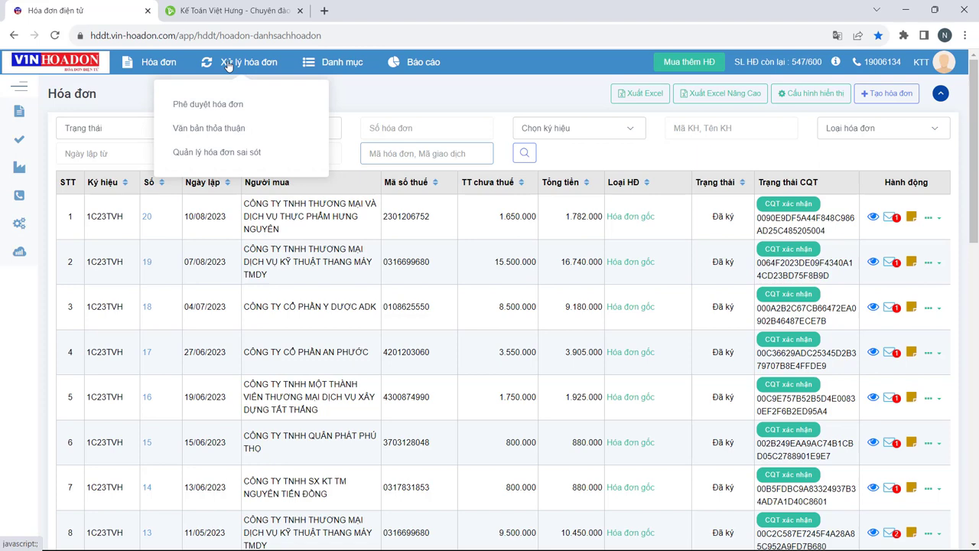
click(229, 153)
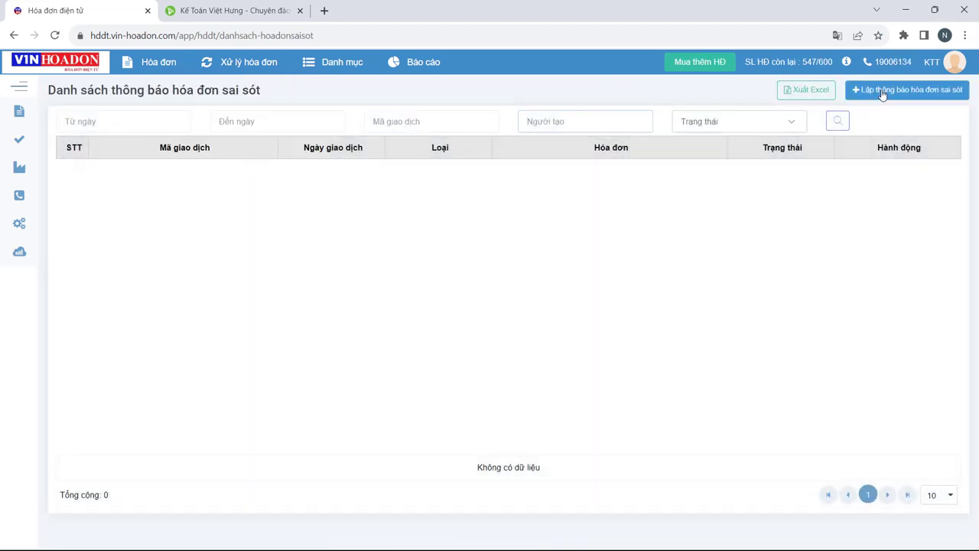
click(880, 91)
Choose notice type "Thông báo hủy/giải trình của NNT" with the subject "Thông báo về hóa đơn điện tử đã lập có sai sót".
click(257, 156)
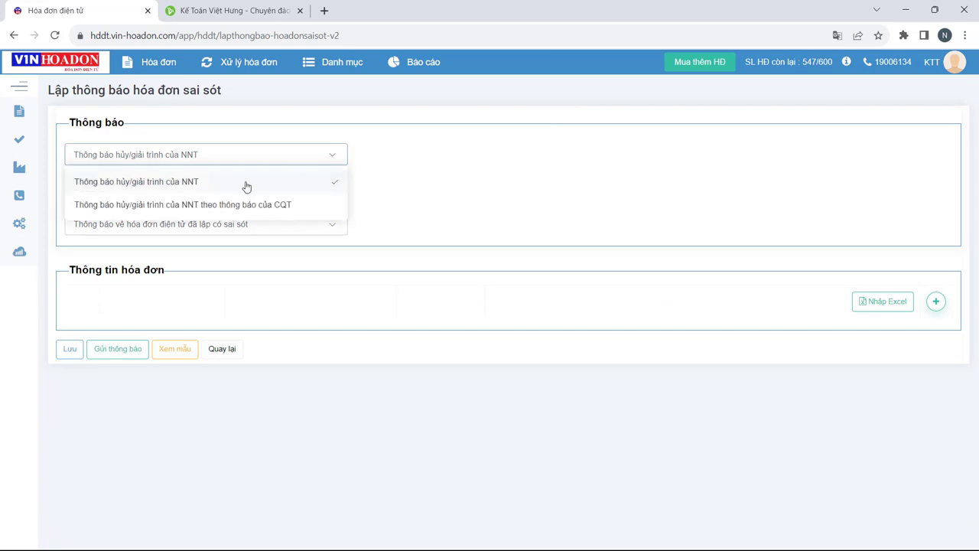
click(151, 191)
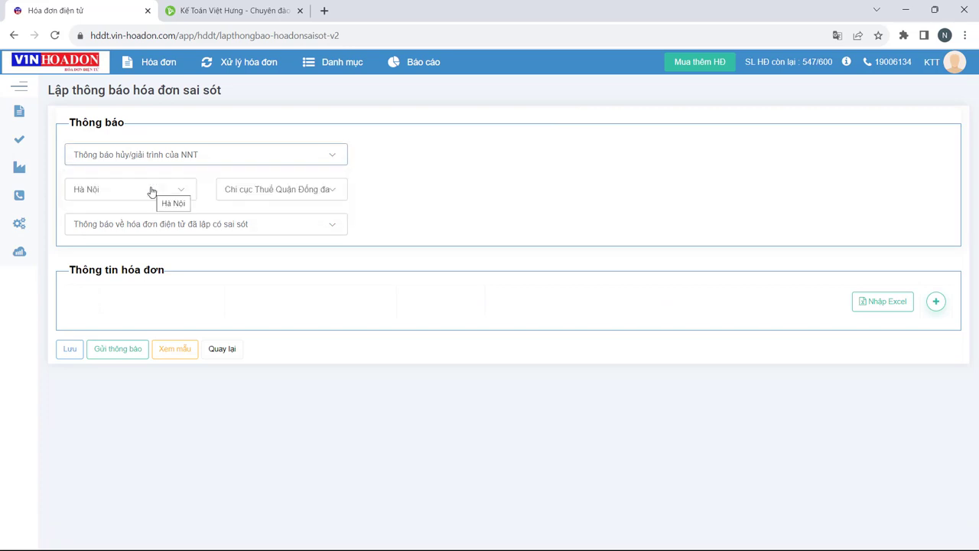
click(174, 225)
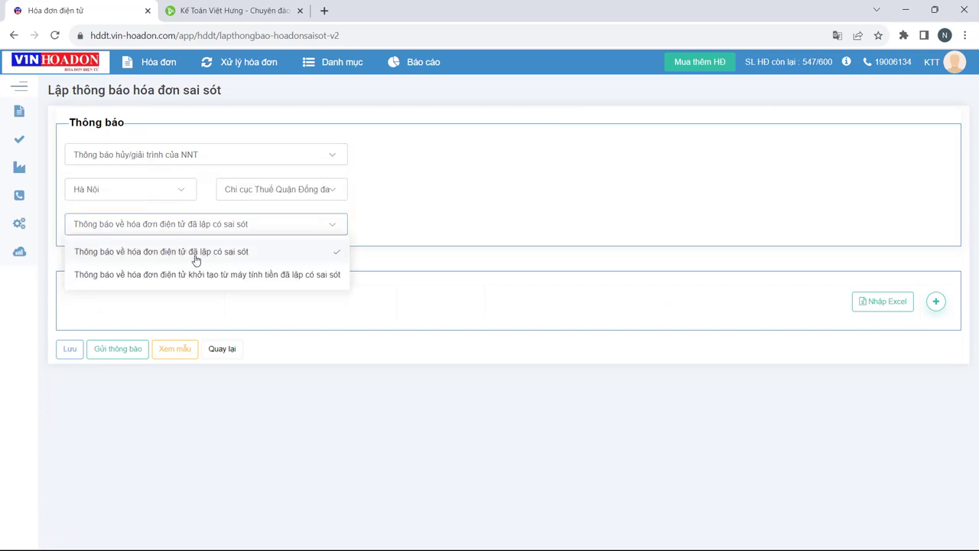
click(195, 258)
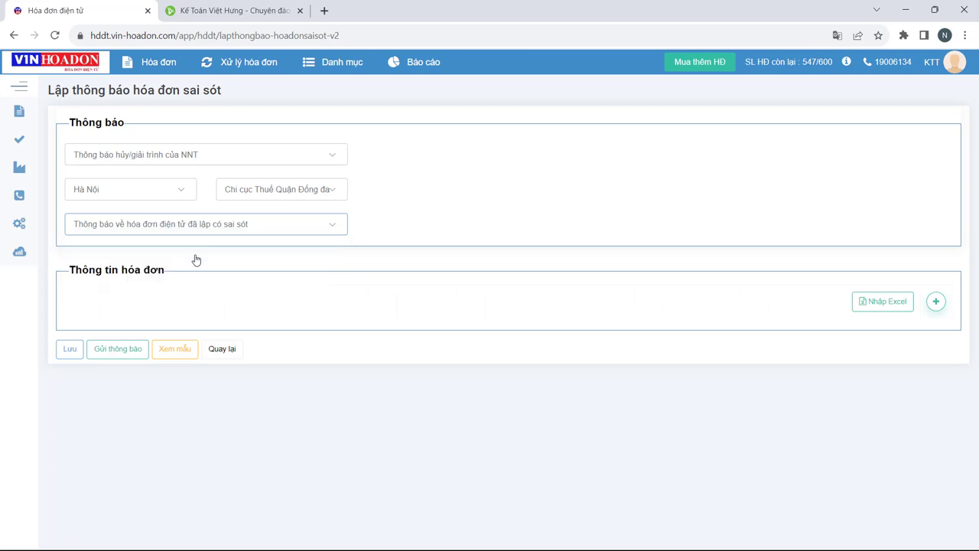
Add invoice 13 to the notice, marked "Thay thế" with the reason "Sai số tiền hàng hóa dịch vụ".
click(933, 304)
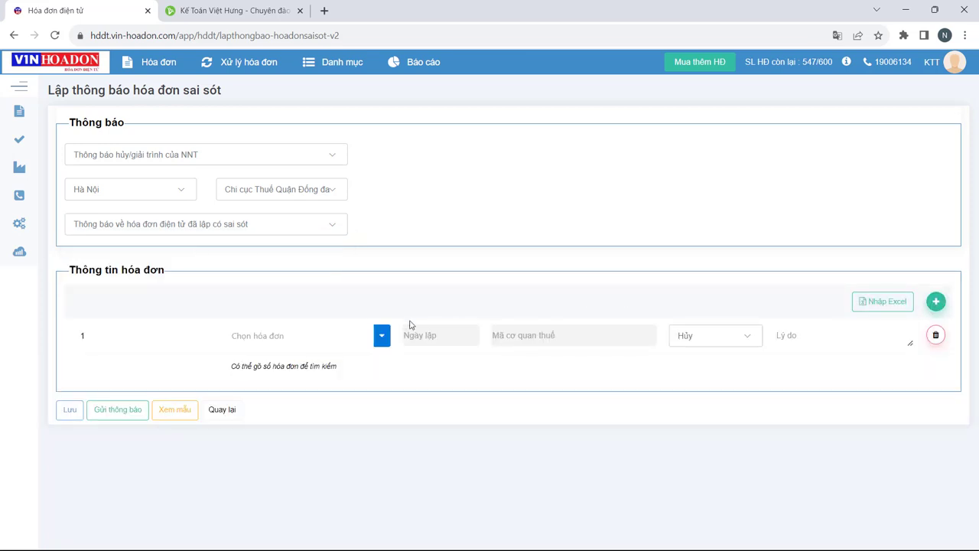
click(367, 340)
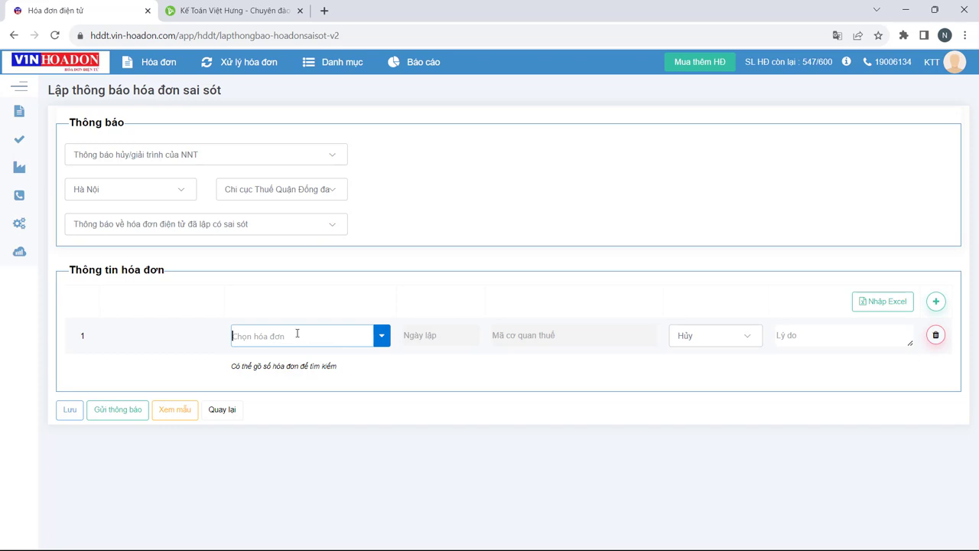
text(13)
click(704, 341)
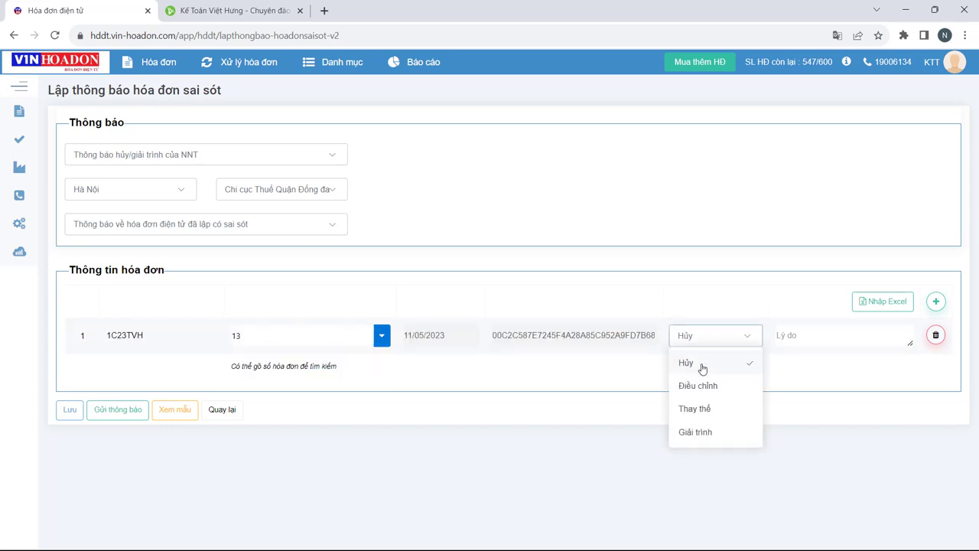
click(695, 410)
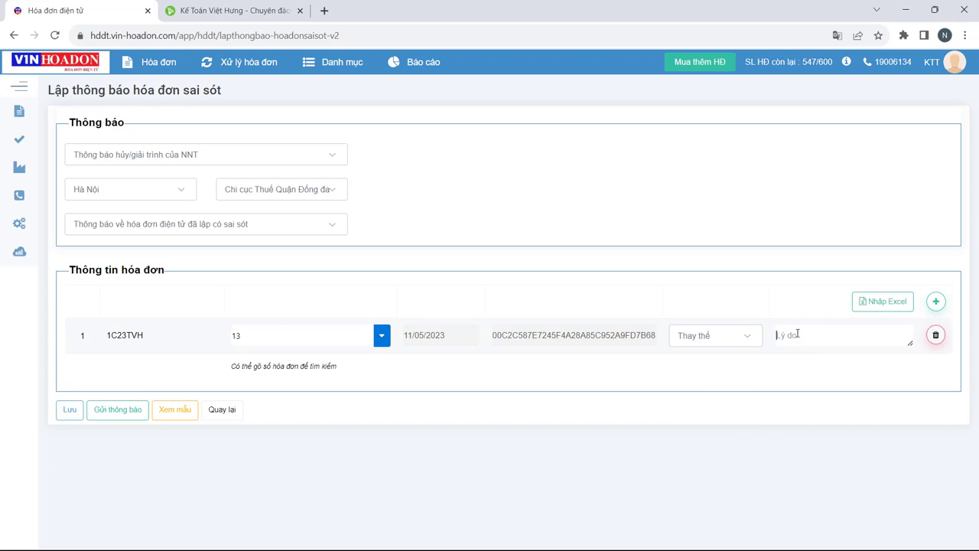
text(Sai số tiền hàng hóa dich vu)
Preview the erroneous-invoice notice form, close the preview, and return to the notice list.
click(184, 418)
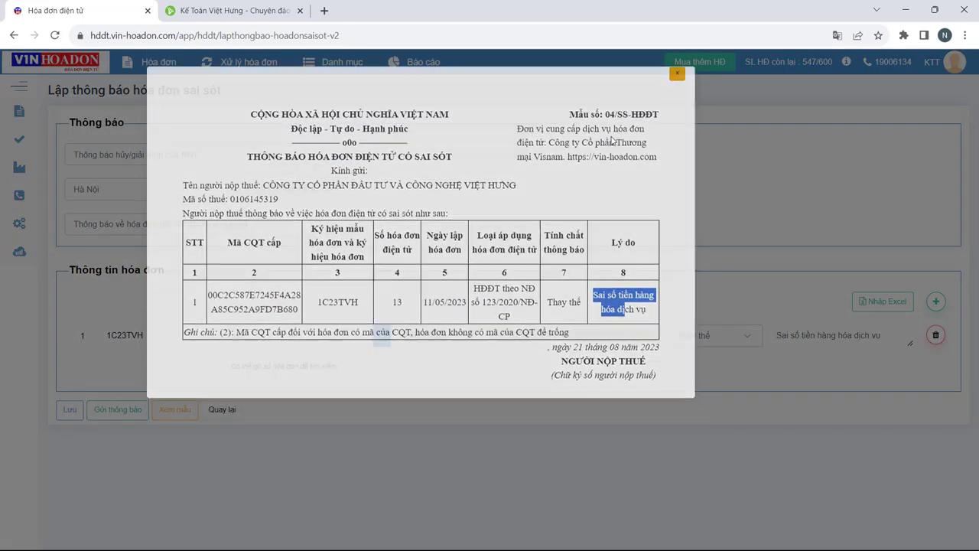
click(113, 423)
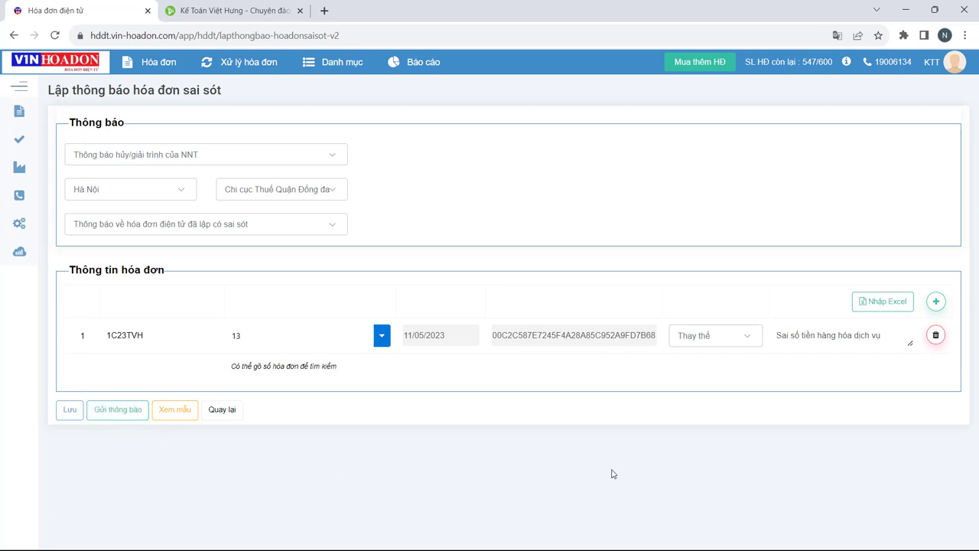
click(223, 410)
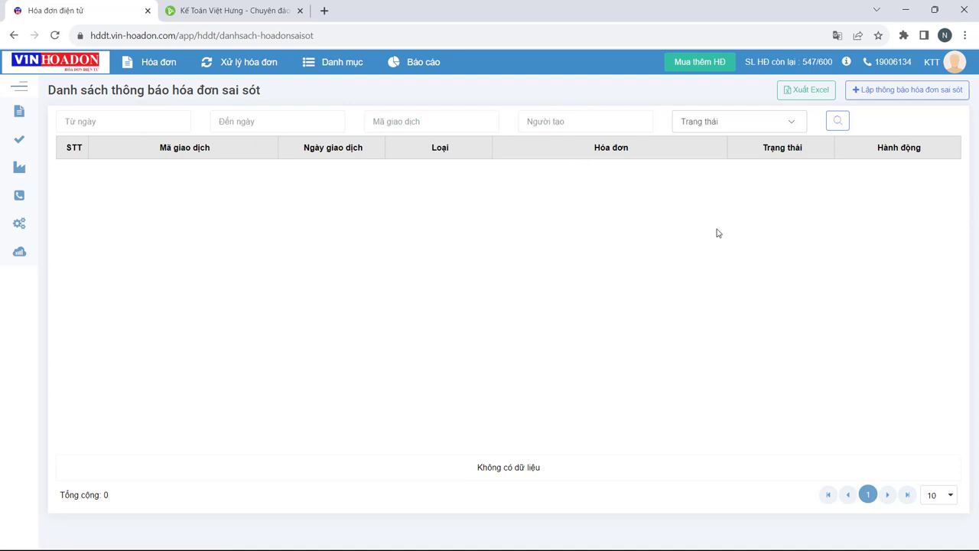
Create a replacement invoice on template 1C23TVH for original invoice 0000013 dated 11/05/2023.
mouse_move(160, 71)
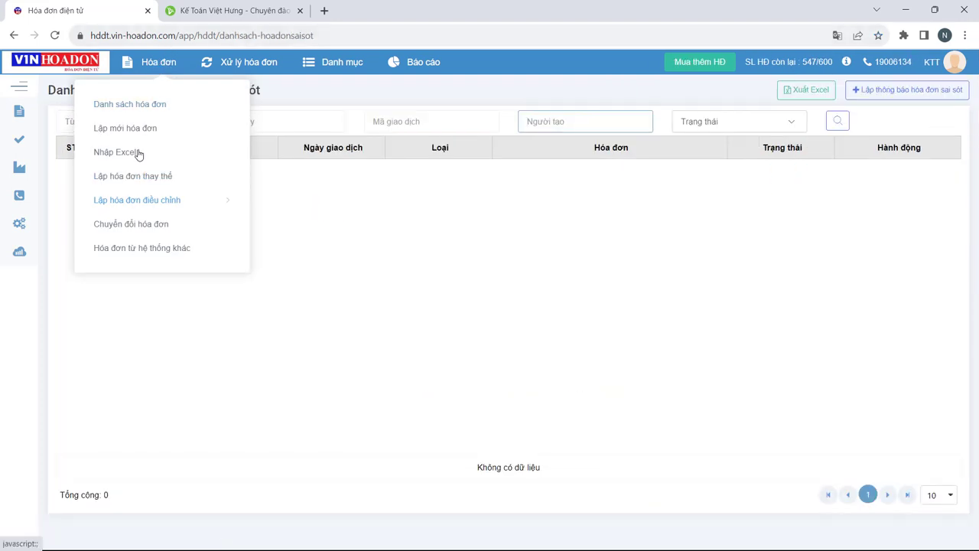
mouse_move(140, 213)
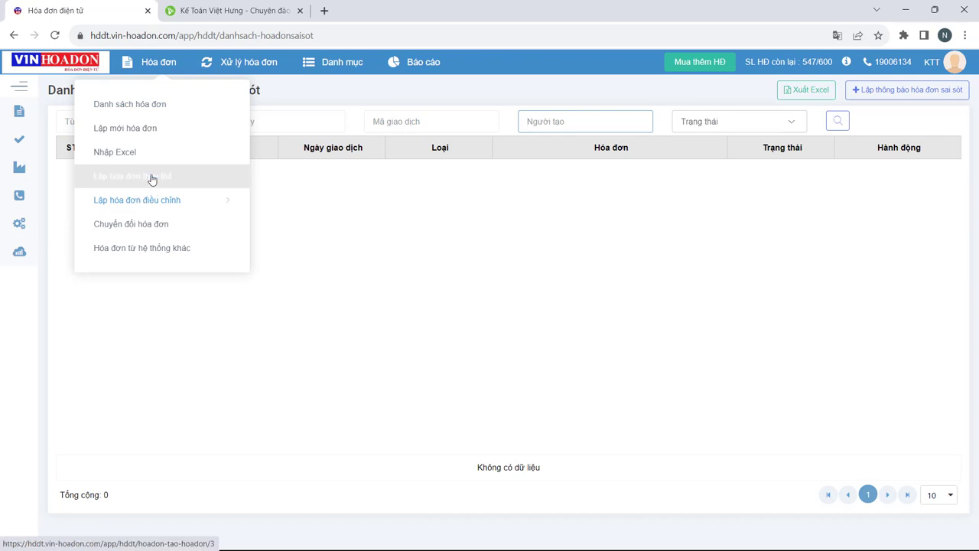
click(151, 178)
click(94, 205)
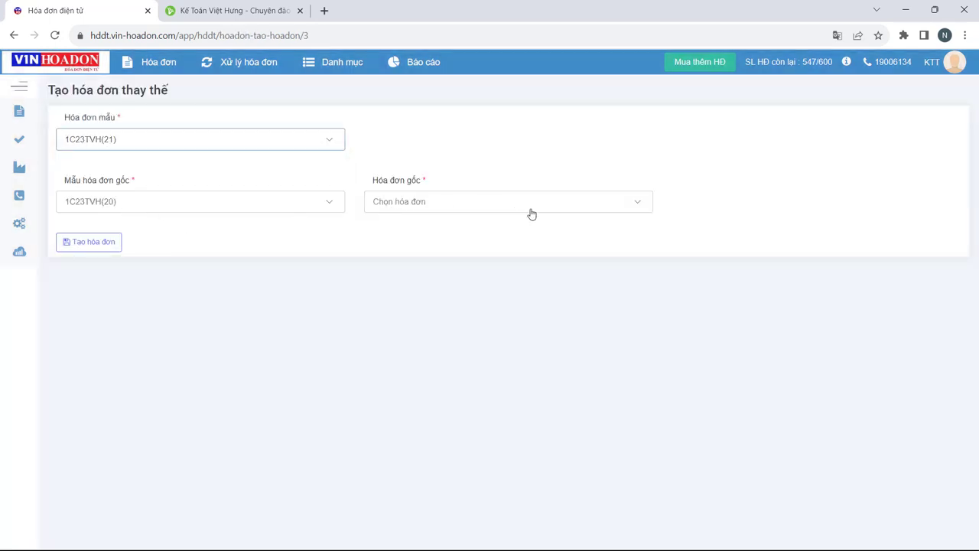
click(638, 203)
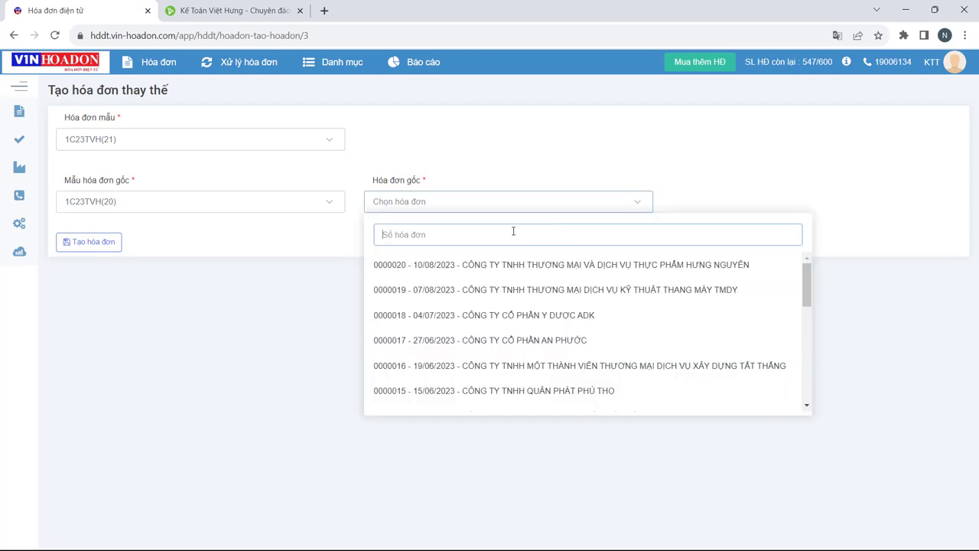
scroll(431, 329, down, 2)
click(406, 314)
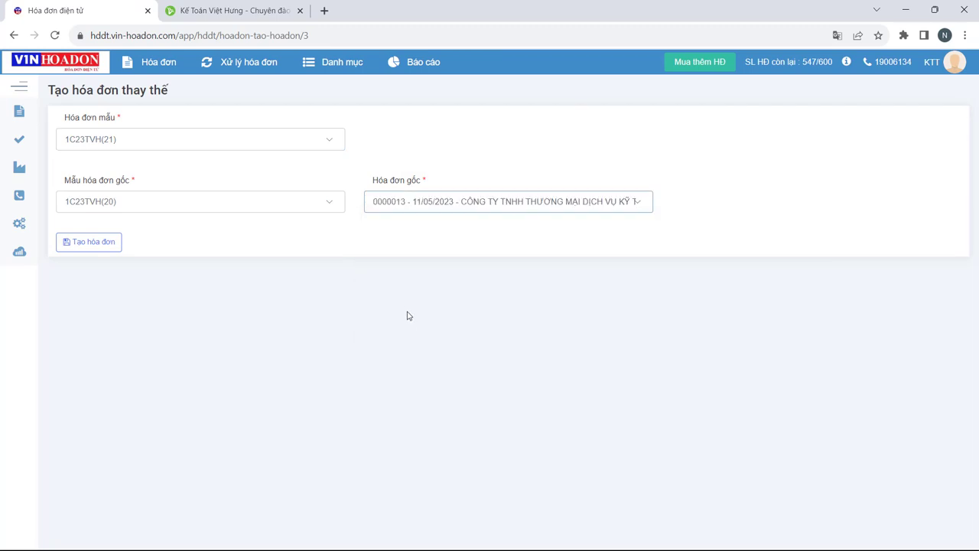
click(89, 244)
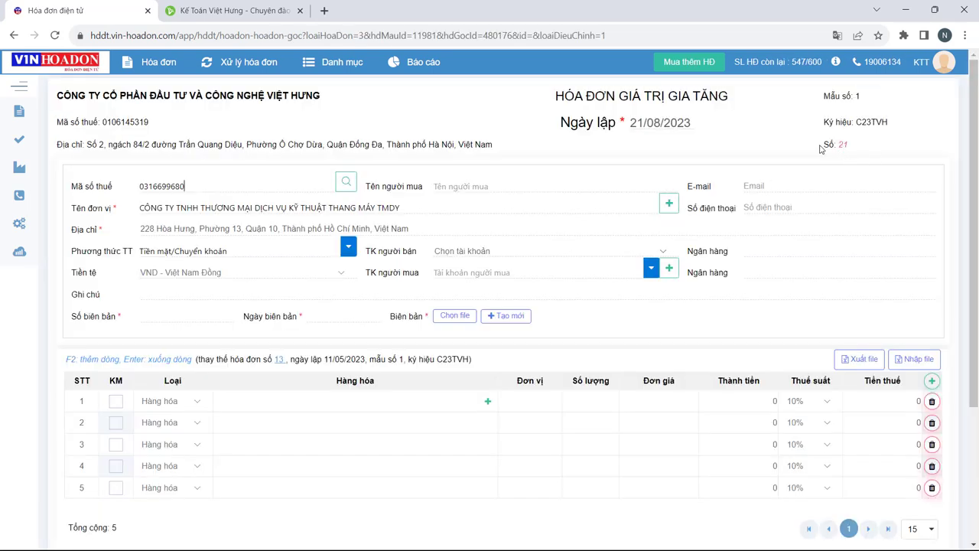
Set line 1 of the replacement invoice to type "Dịch vụ" with the item "Dịch vụ tư vấn quản lý doanh nghiệp".
drag(827, 147, 854, 148)
drag(693, 124, 631, 125)
click(195, 403)
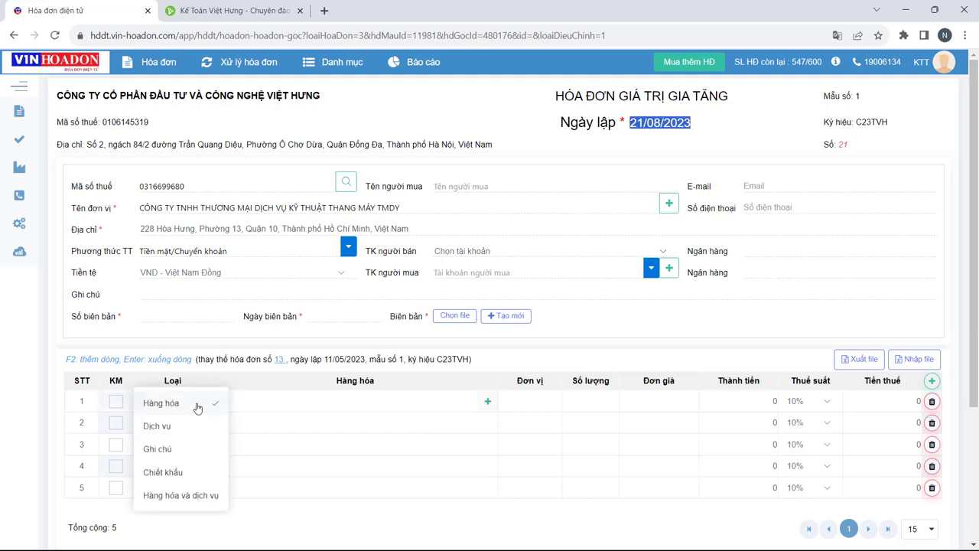
click(168, 426)
click(269, 406)
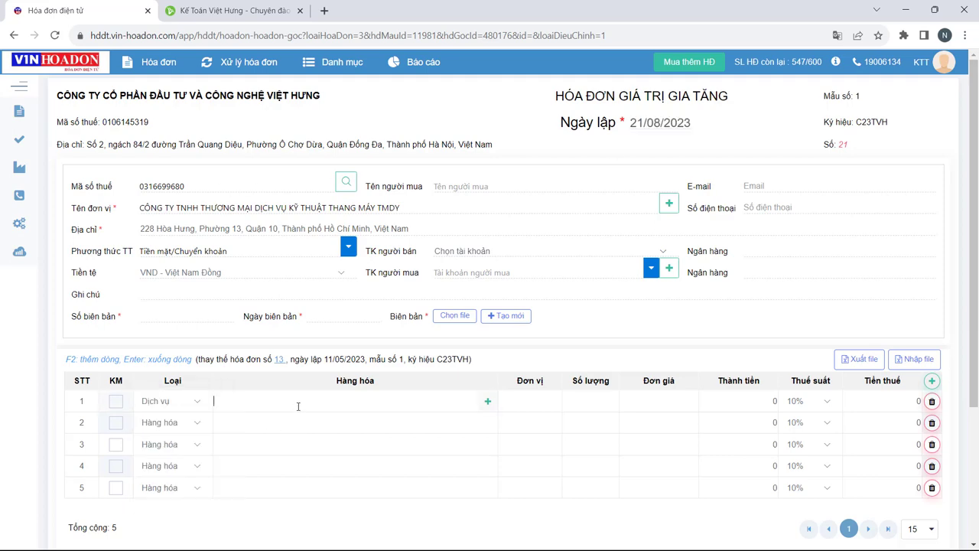
text(dv)
click(255, 436)
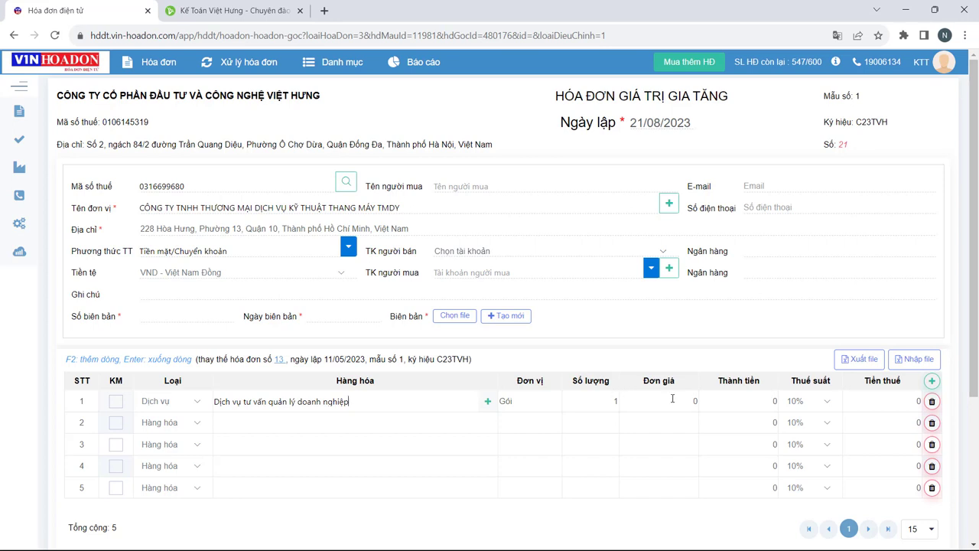
Set the unit price of the consulting service on line 1 to 15.000.000.
click(674, 399)
text(15000000)
key(Tab)
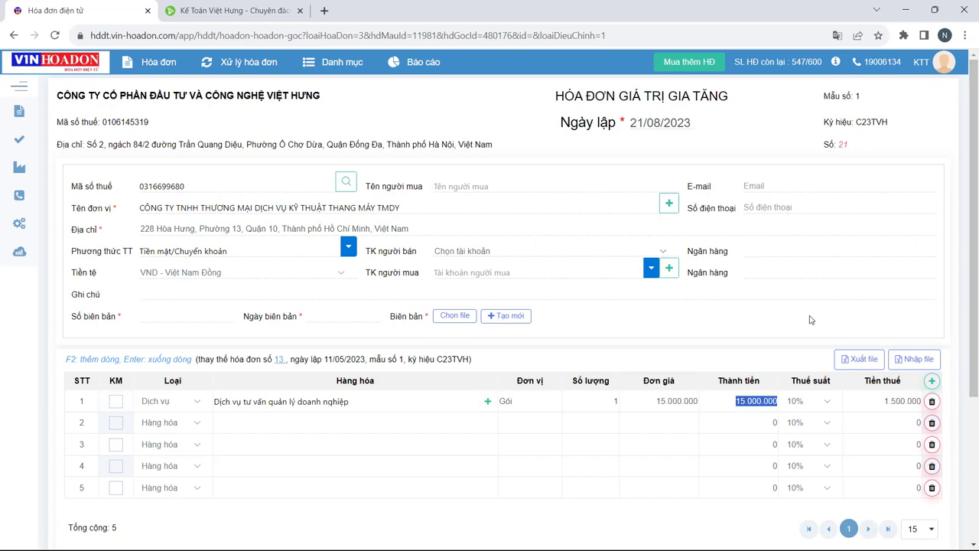
scroll(811, 320, down, 1)
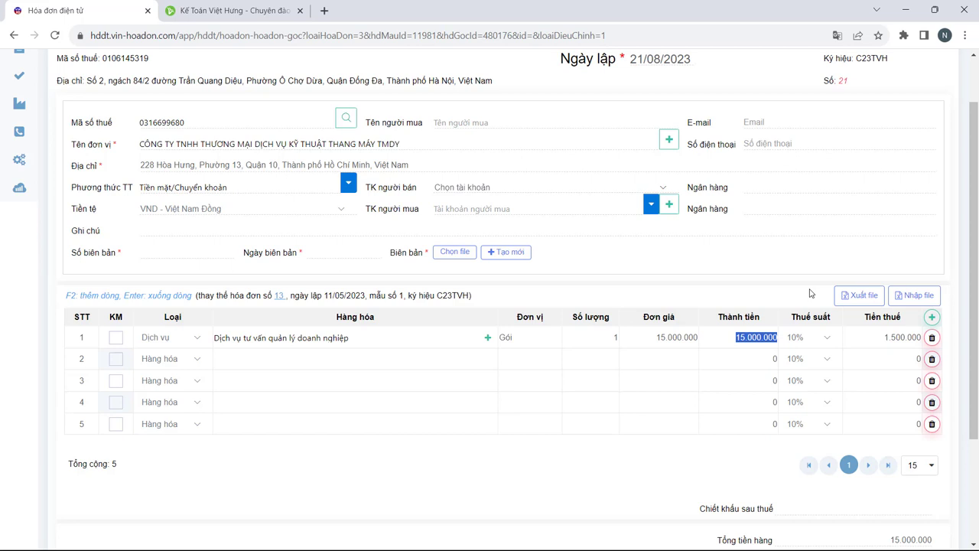
Set the replacement minutes number to 12 and the minutes date to 21/08/2023 on the invoice.
scroll(810, 293, down, 1)
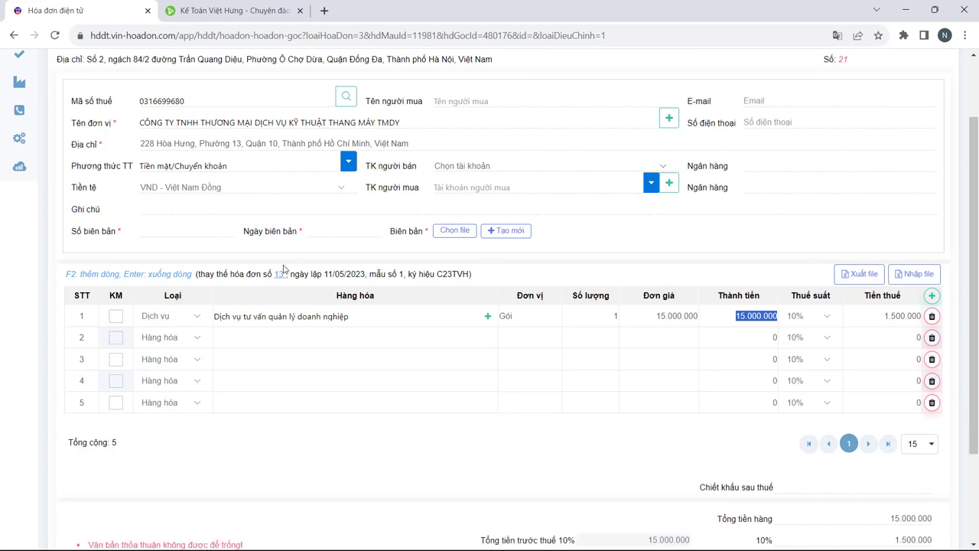
click(172, 230)
text(12)
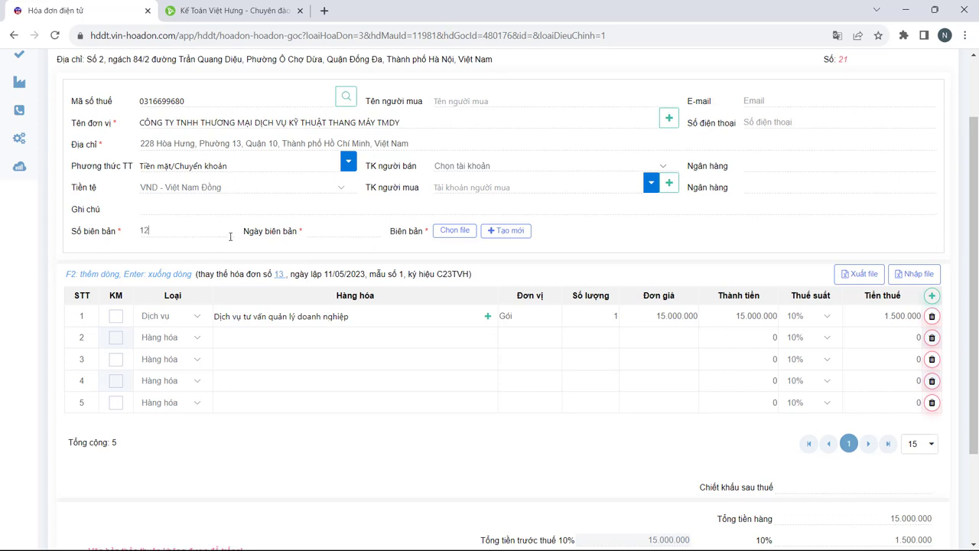
click(343, 231)
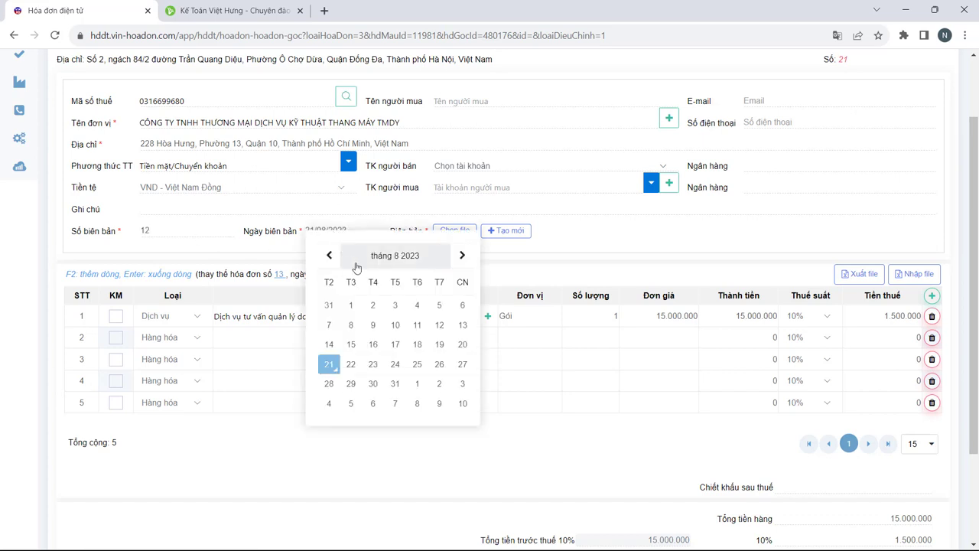
click(328, 363)
Attach "bien ban thay the.pdf" from the "anh hoa don - k xoa" folder in Downloads as the minutes file.
click(451, 231)
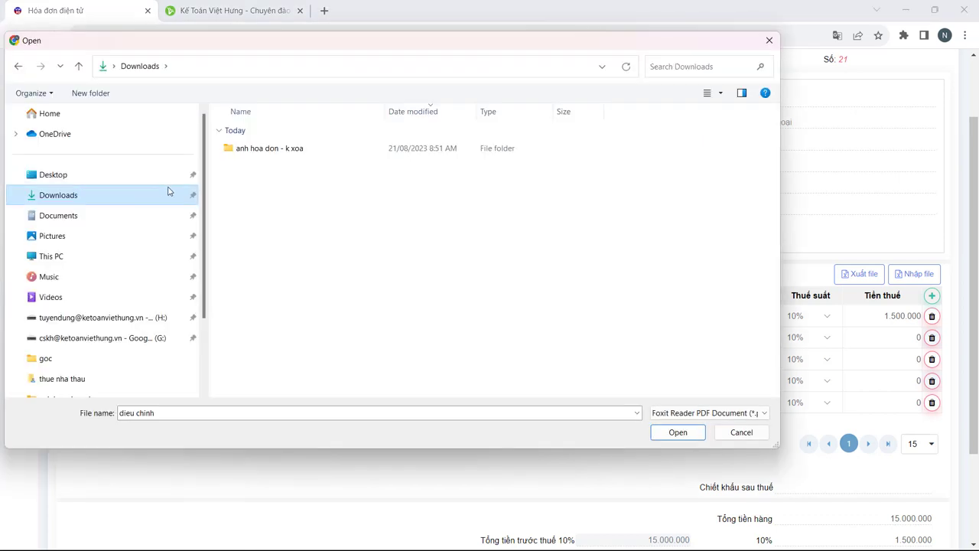
double_click(258, 148)
click(279, 150)
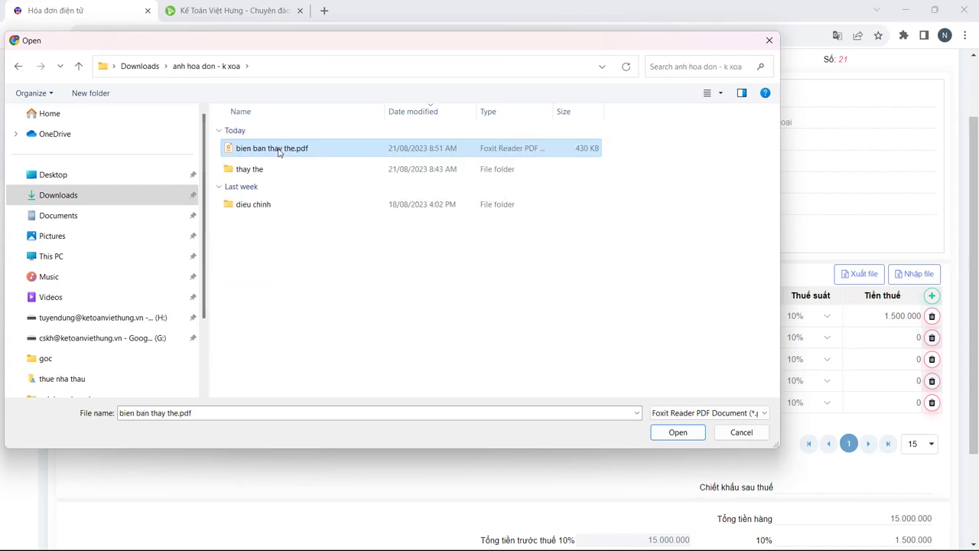
click(678, 433)
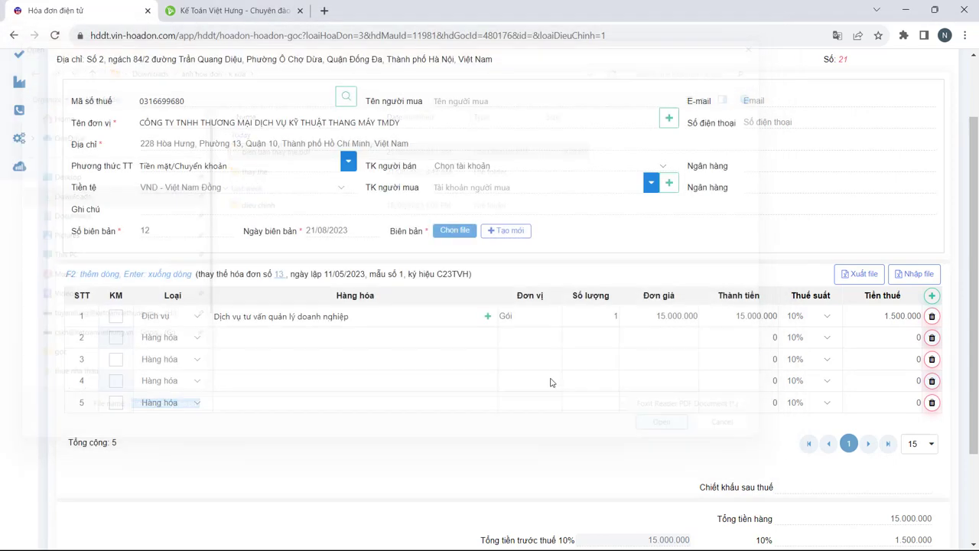
Preview the replacement invoice and examine the line that references the original invoice being replaced.
scroll(520, 323, down, 3)
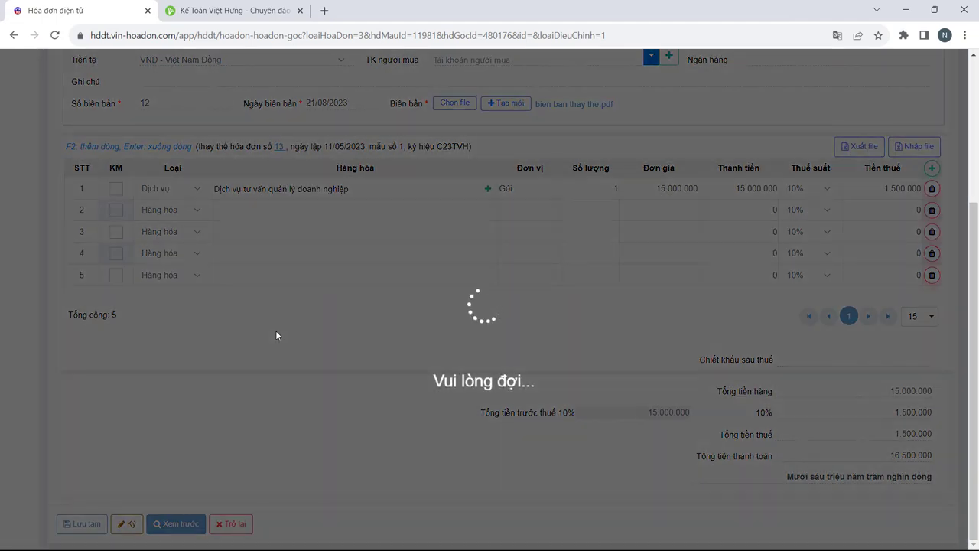
scroll(570, 274, down, 1)
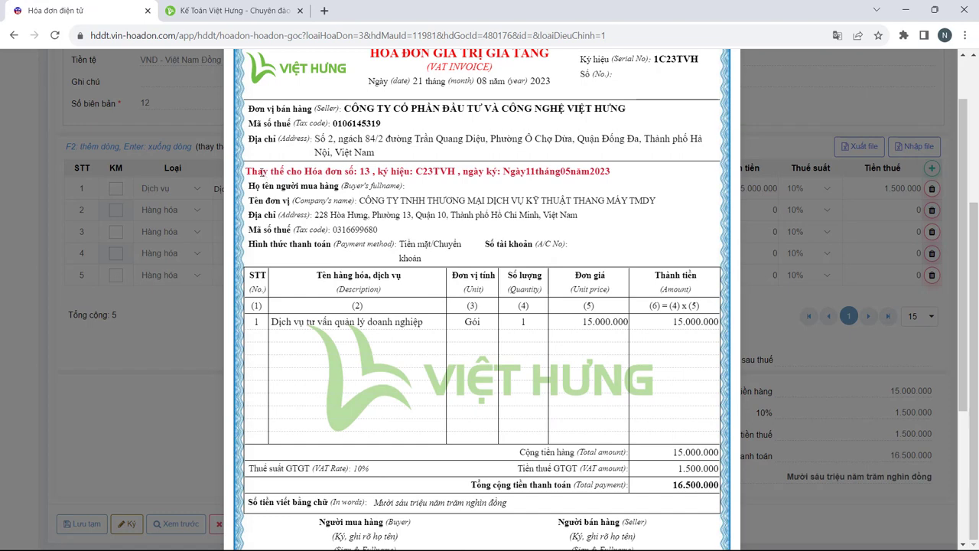
triple_click(252, 172)
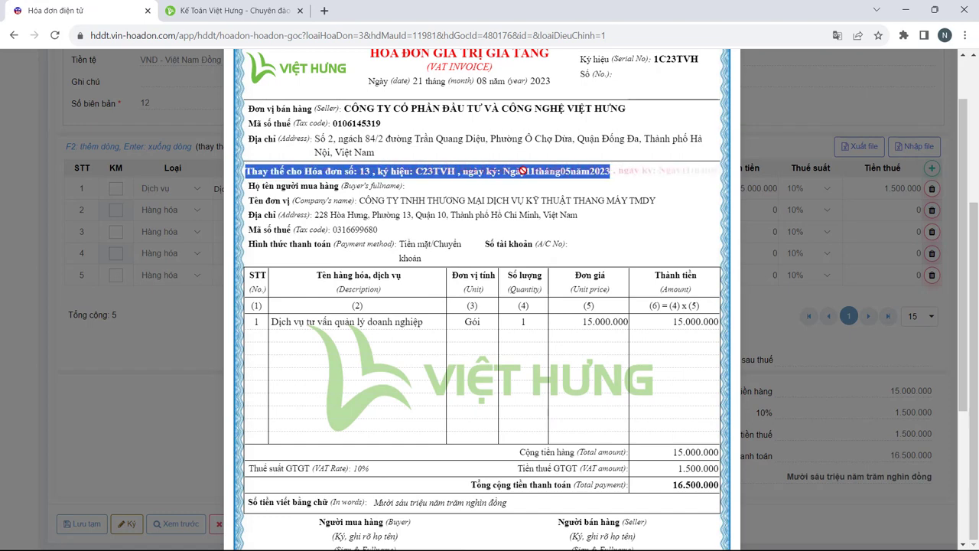
scroll(666, 170, down, 3)
click(715, 469)
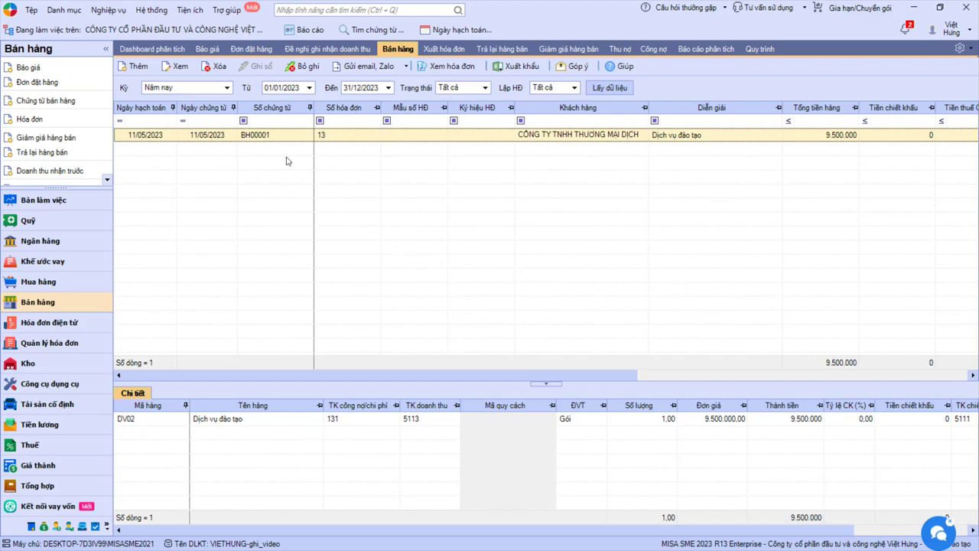
In MISA SME, open sales voucher BH00001 for editing and change its item to DV01, "Dịch vụ tư vấn quản lý doanh nghiệp".
double_click(240, 134)
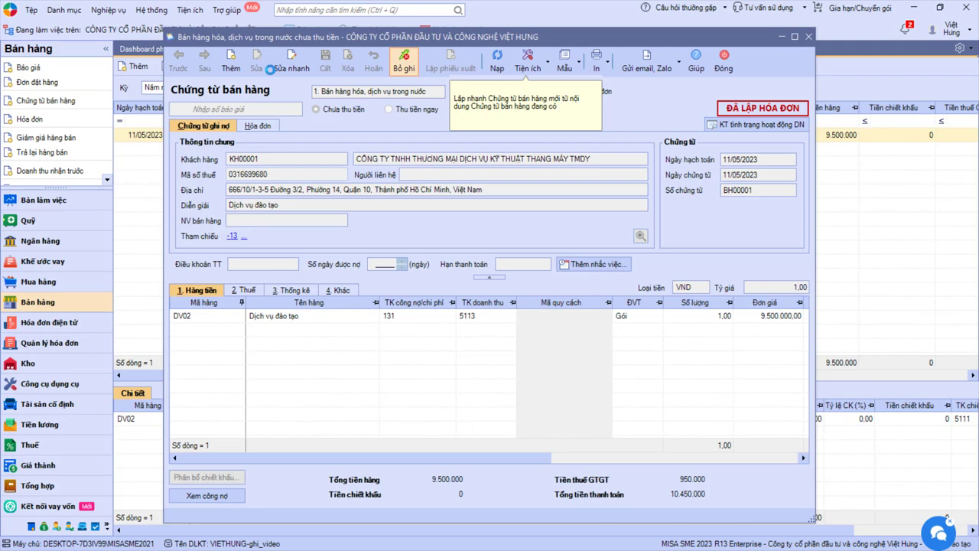
click(261, 66)
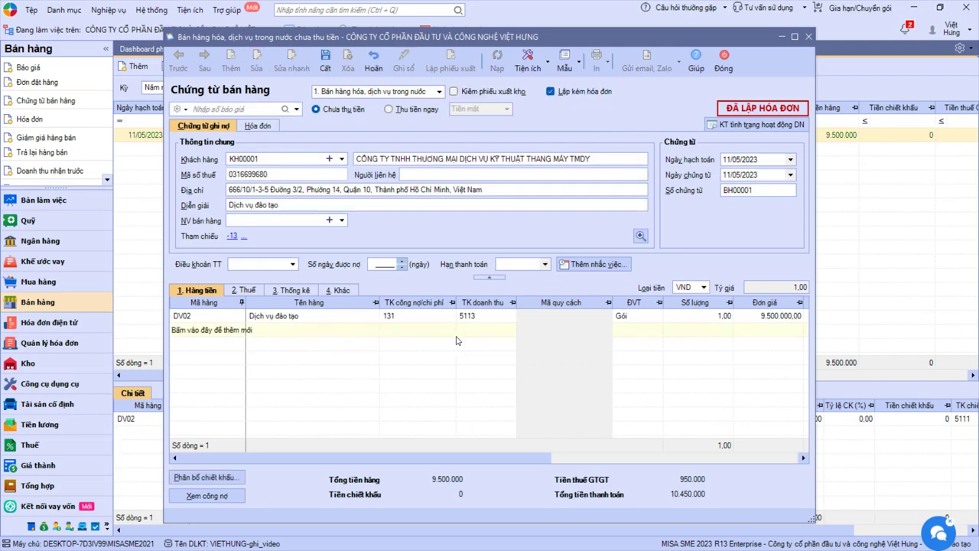
click(235, 320)
click(239, 316)
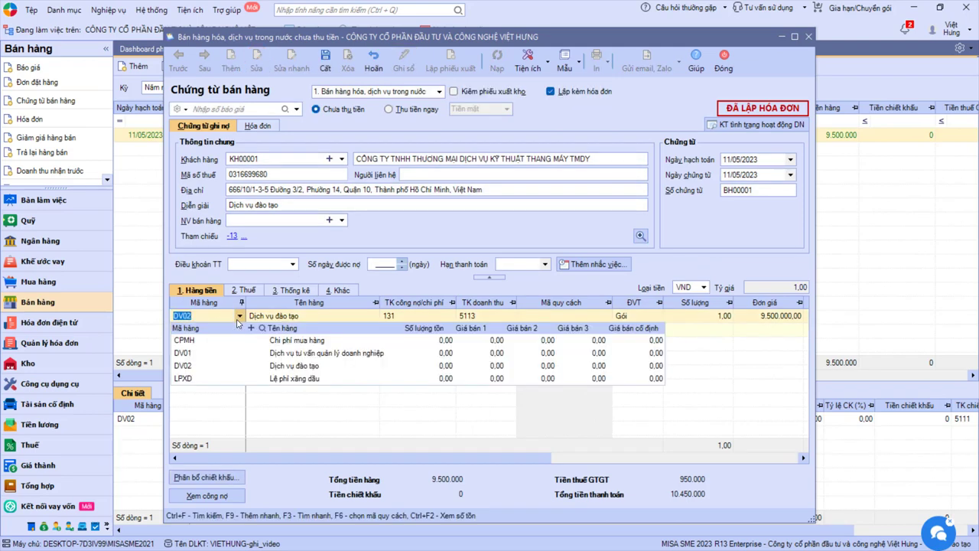
click(184, 368)
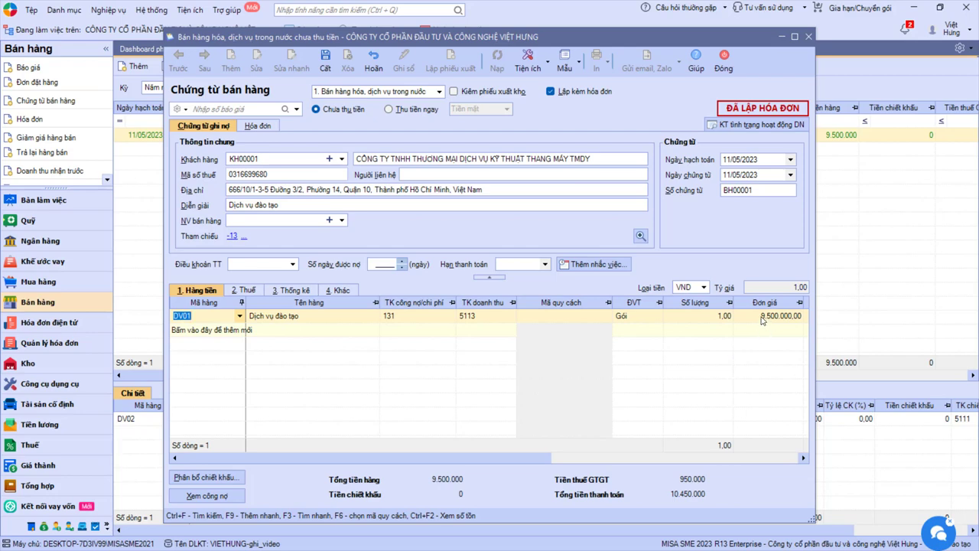
Set the unit price of the DV01 line to 15.000.000.
click(762, 316)
text(15.000.00)
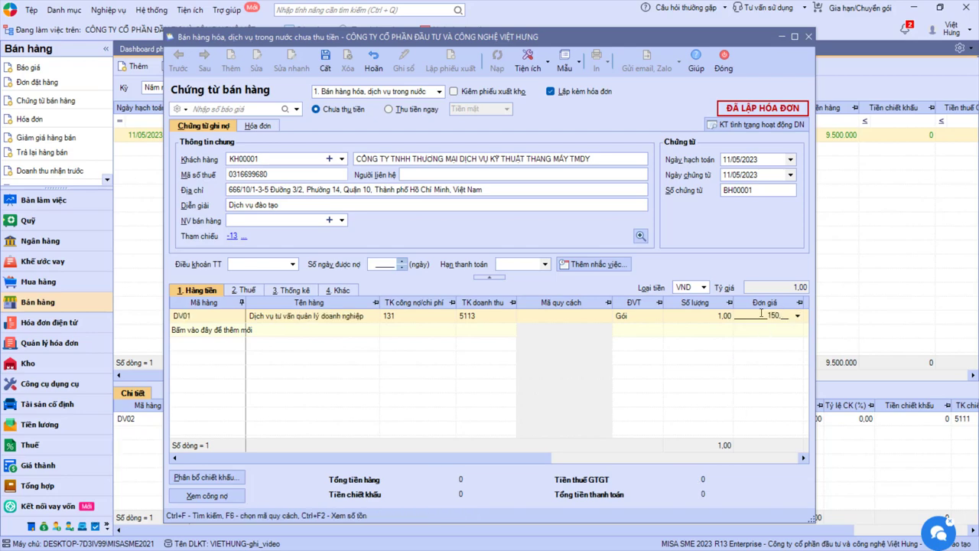
text(0)
Set the invoice number in the voucher's invoice details to 21, and save and close the voucher.
click(245, 132)
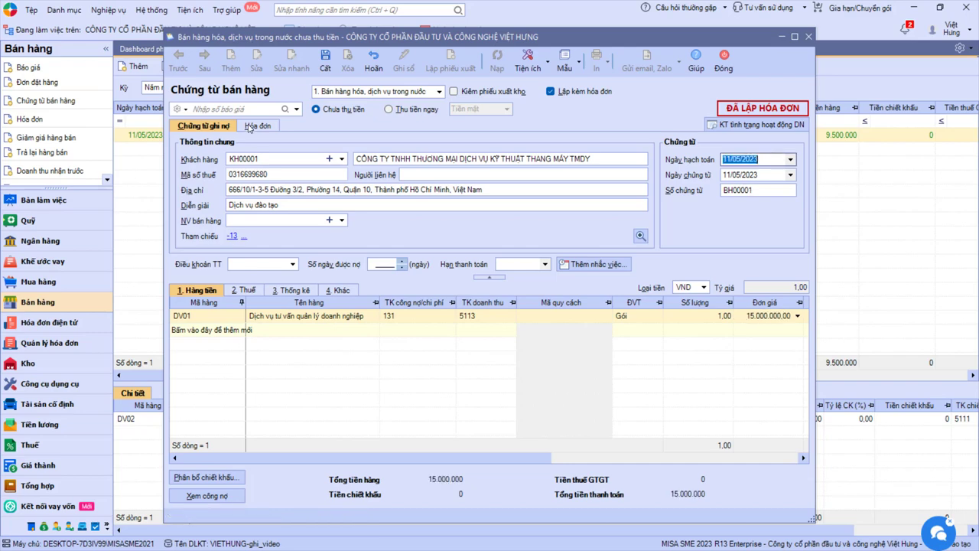
click(249, 128)
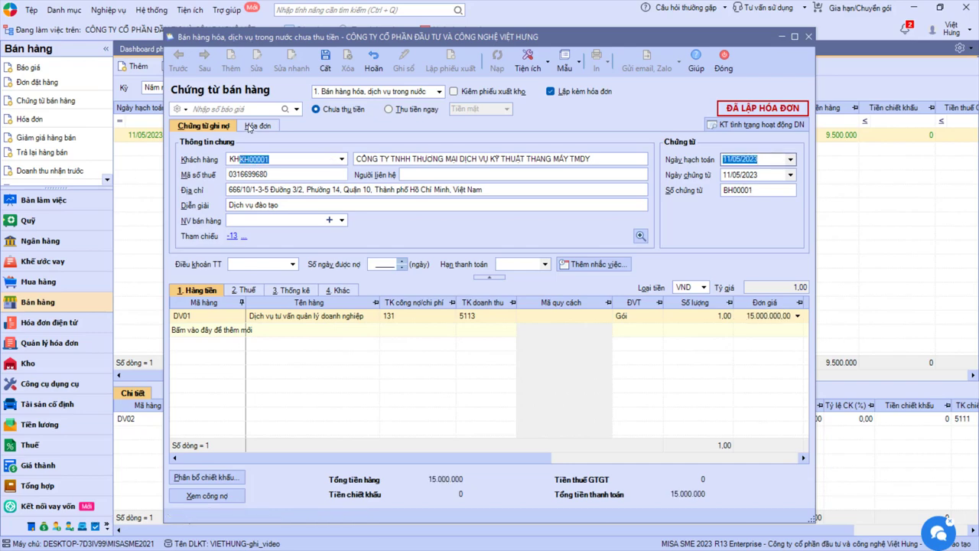
click(749, 190)
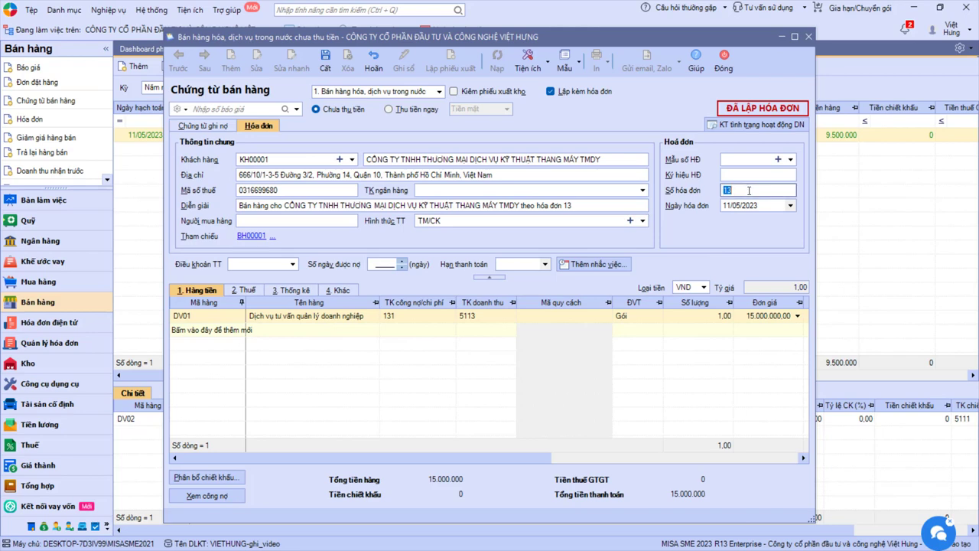
text(21)
click(748, 317)
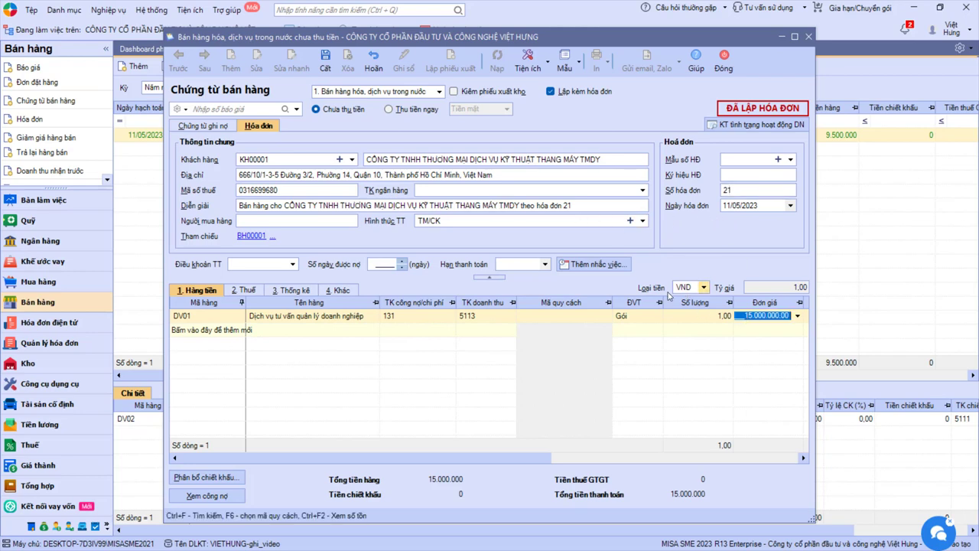
click(325, 67)
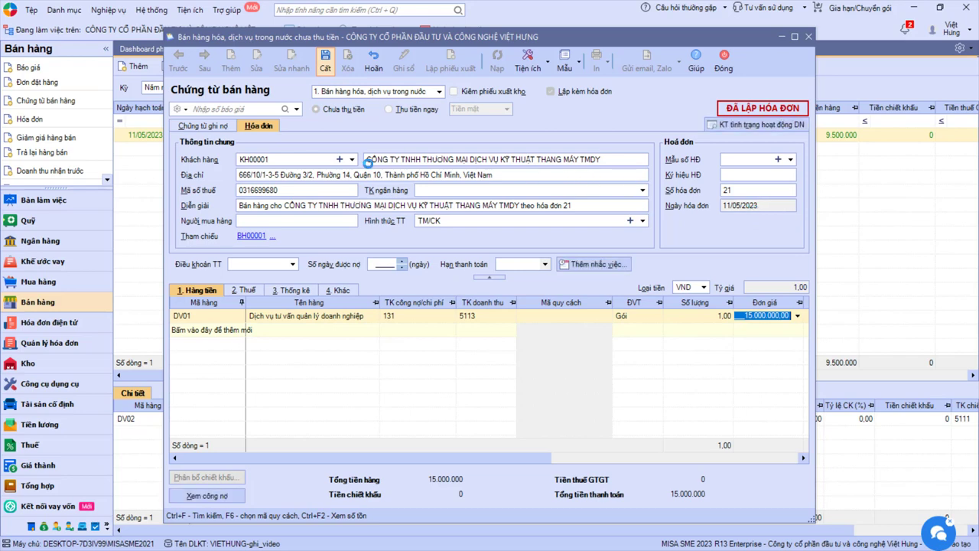
key(Escape)
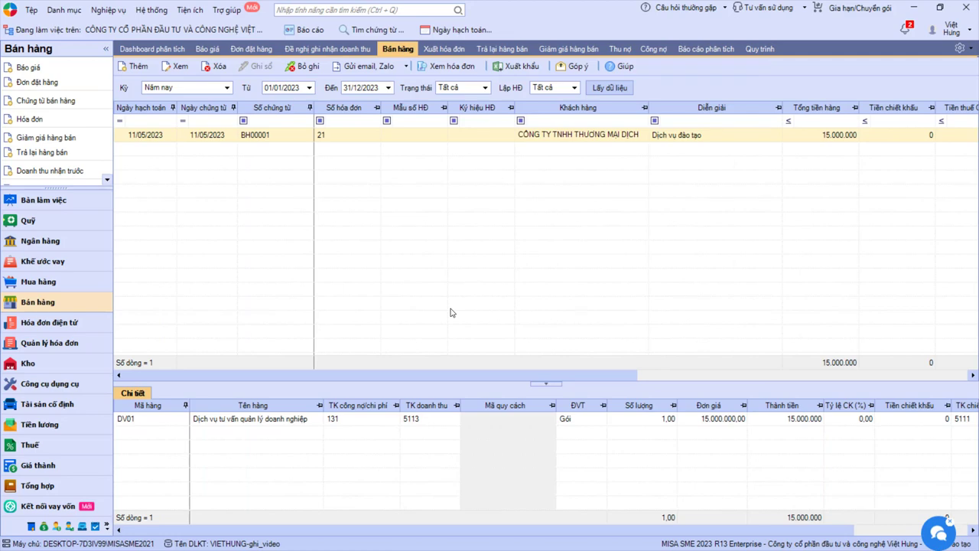
Switch to the browser and show the ketoanviethung.vn website.
key(alt+Tab)
click(237, 9)
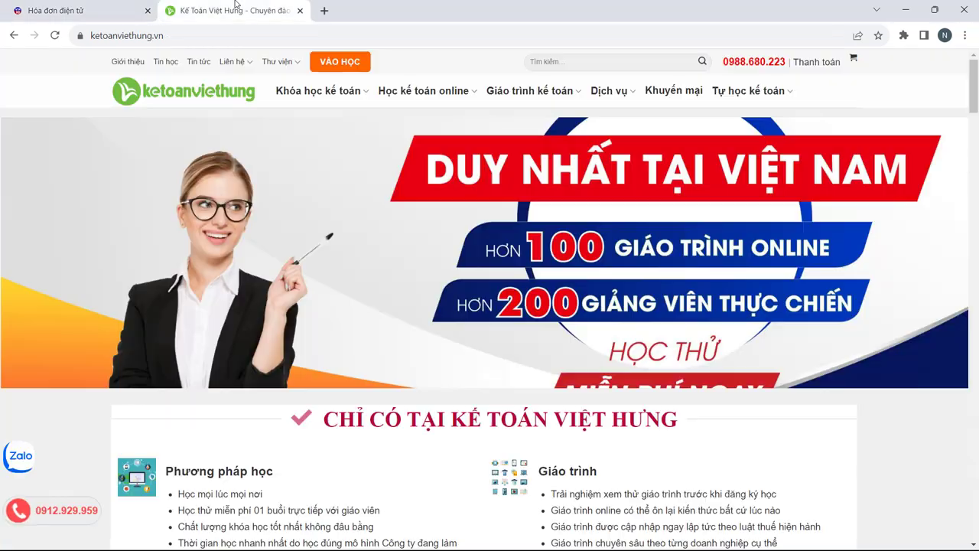